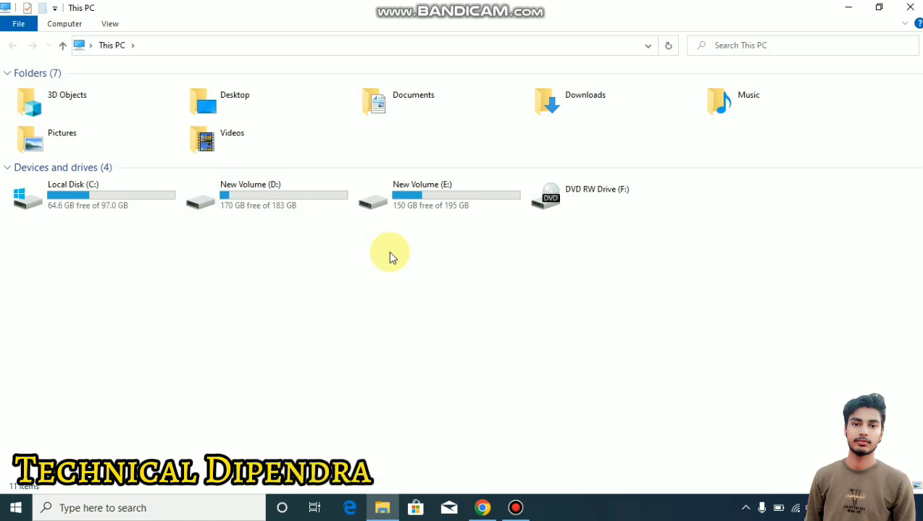
- Open the New Volume (E:) drive and turn on the display of hidden items
{"action": "double_click", "coordinate": [449, 193]}
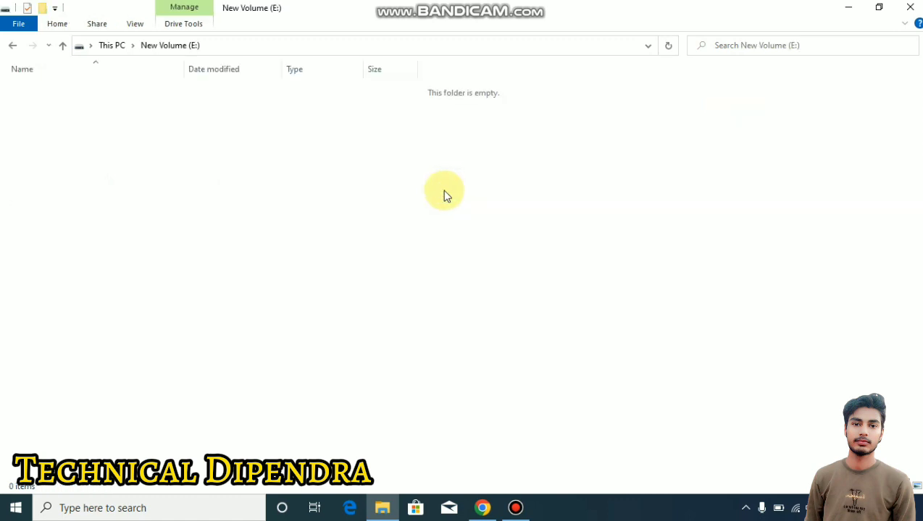
{"action": "left_click", "coordinate": [13, 48]}
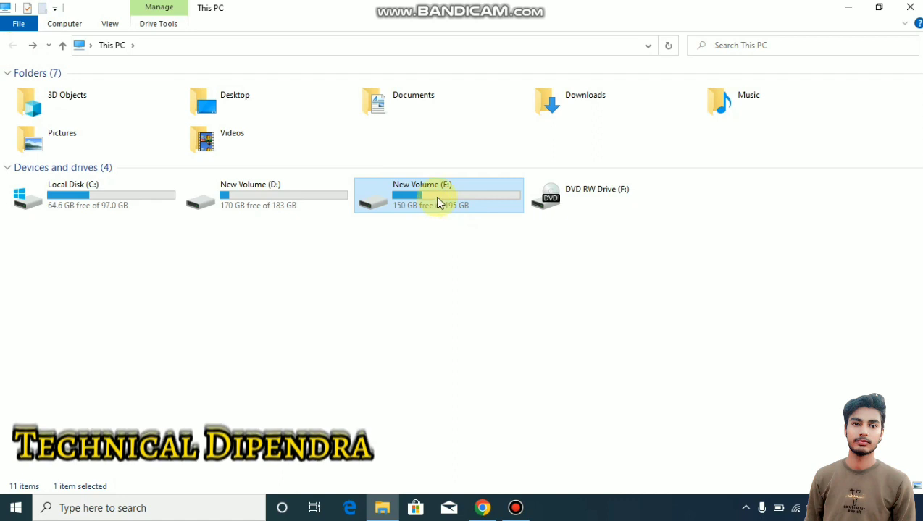
{"action": "double_click", "coordinate": [427, 200]}
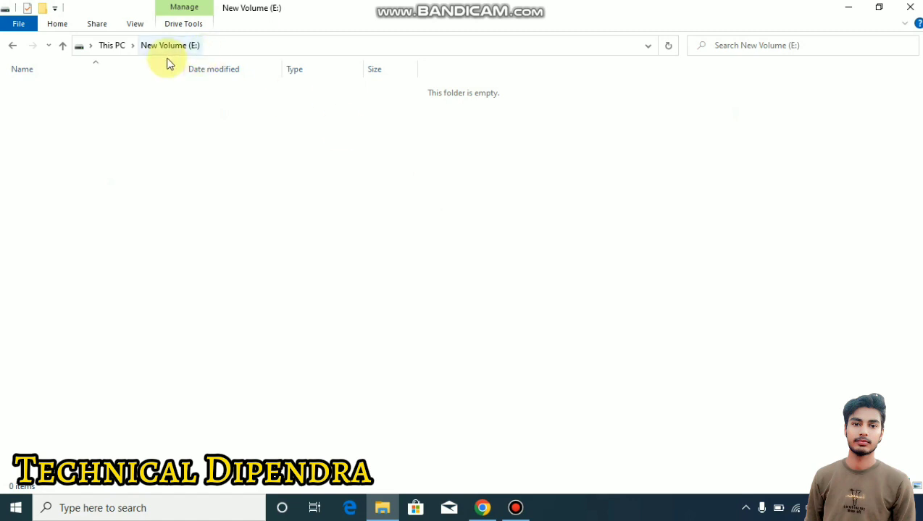
{"action": "left_click", "coordinate": [140, 26]}
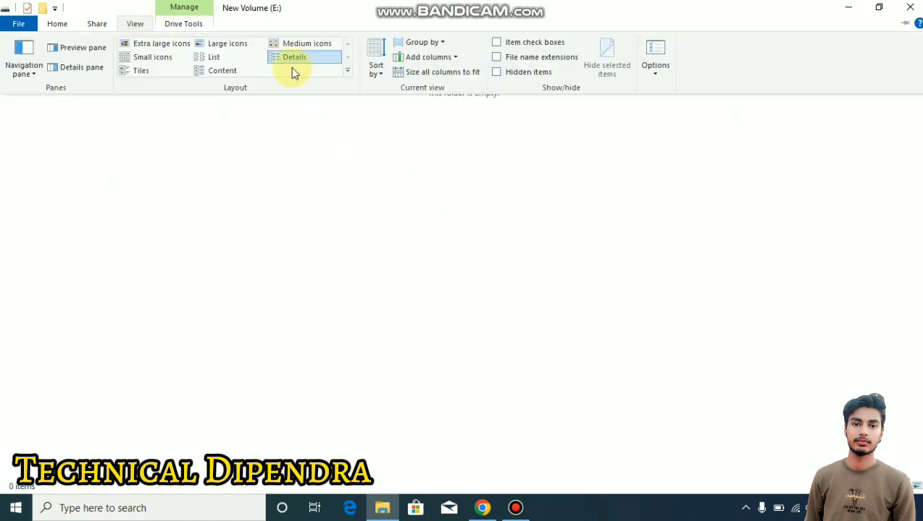
{"action": "left_click", "coordinate": [499, 72]}
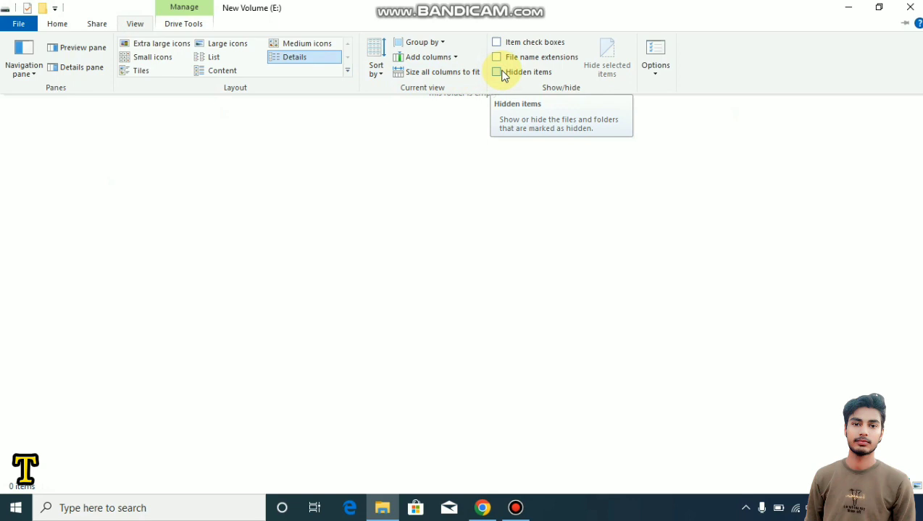
{"action": "left_click", "coordinate": [134, 26]}
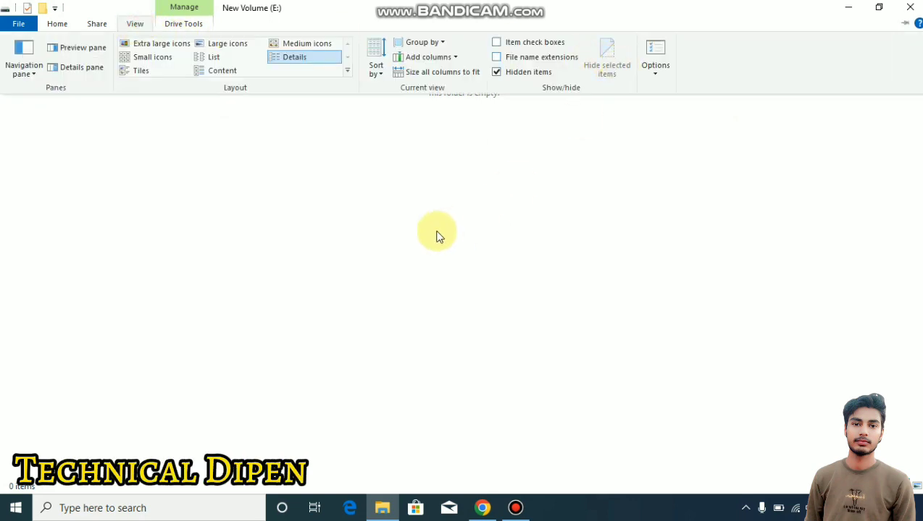
{"action": "left_click", "coordinate": [142, 26]}
- Examine the used and free space of New Volume (E:) in its properties, and close the file window
{"action": "left_click", "coordinate": [13, 47]}
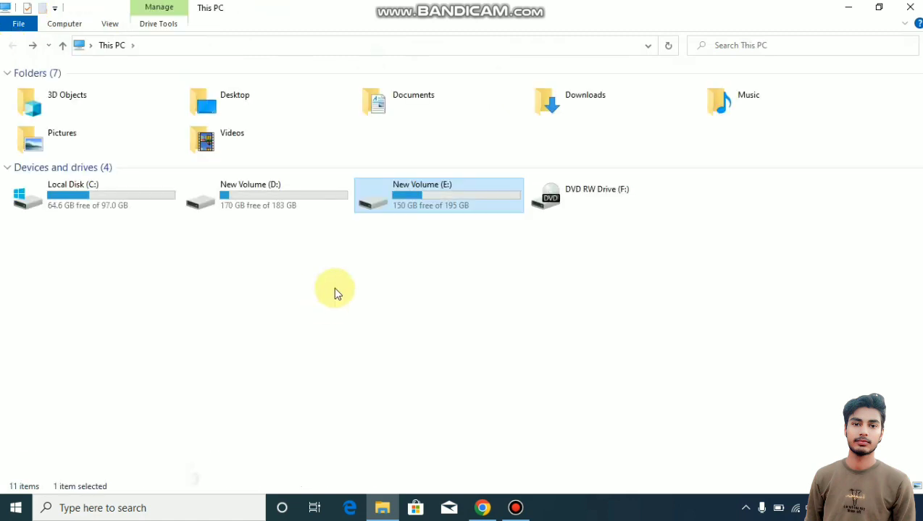
{"action": "right_click", "coordinate": [410, 187]}
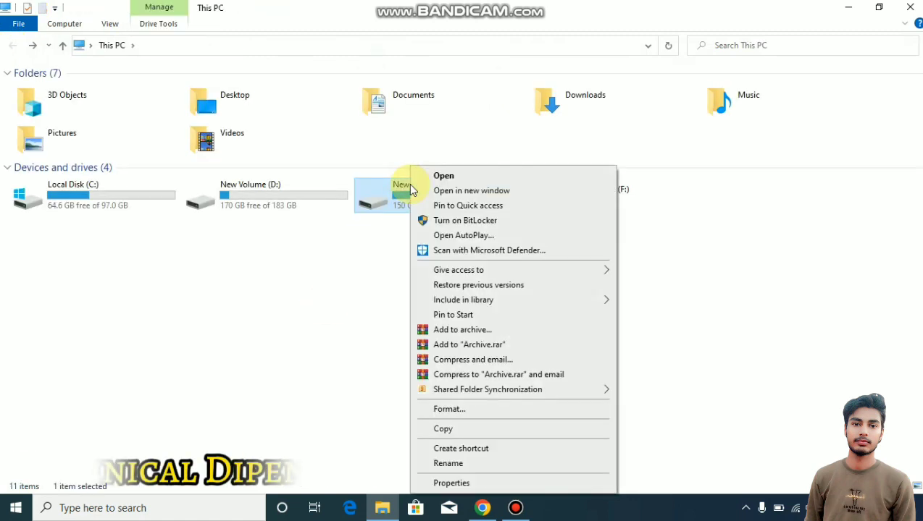
{"action": "left_click", "coordinate": [453, 485]}
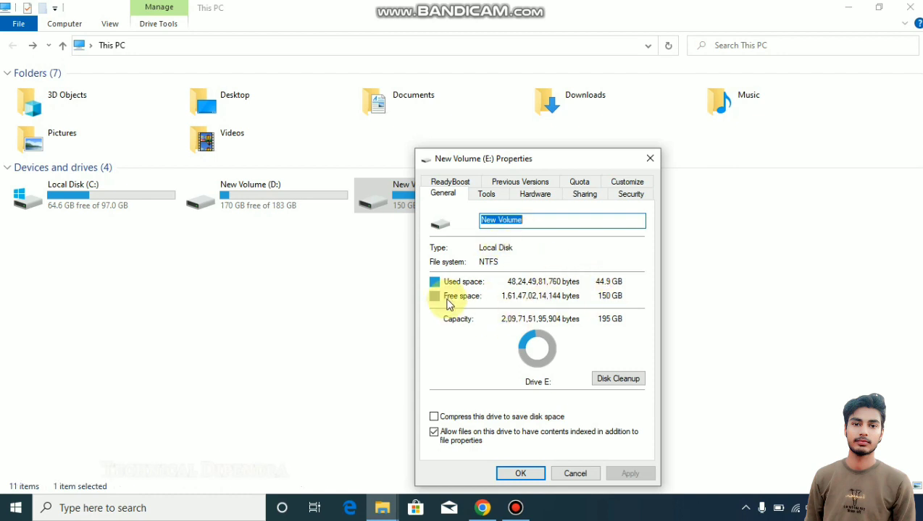
{"action": "left_click", "coordinate": [649, 162]}
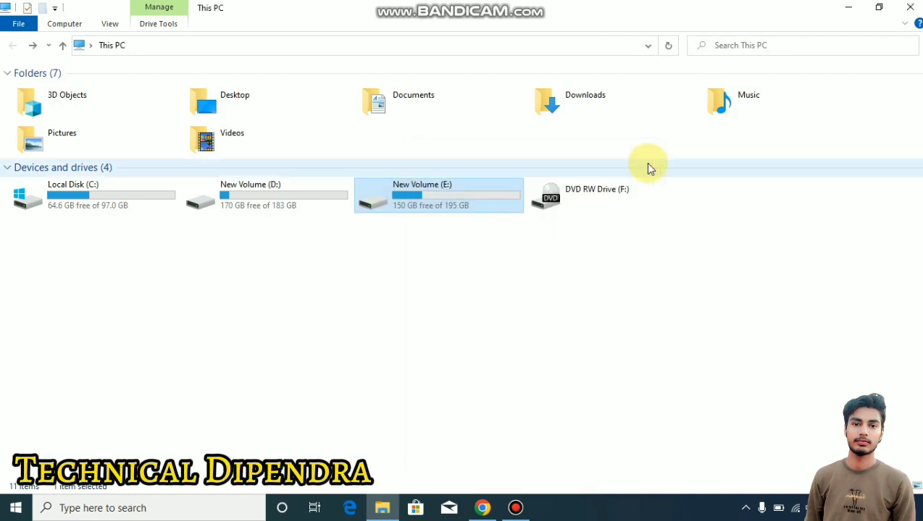
{"action": "left_click", "coordinate": [907, 7]}
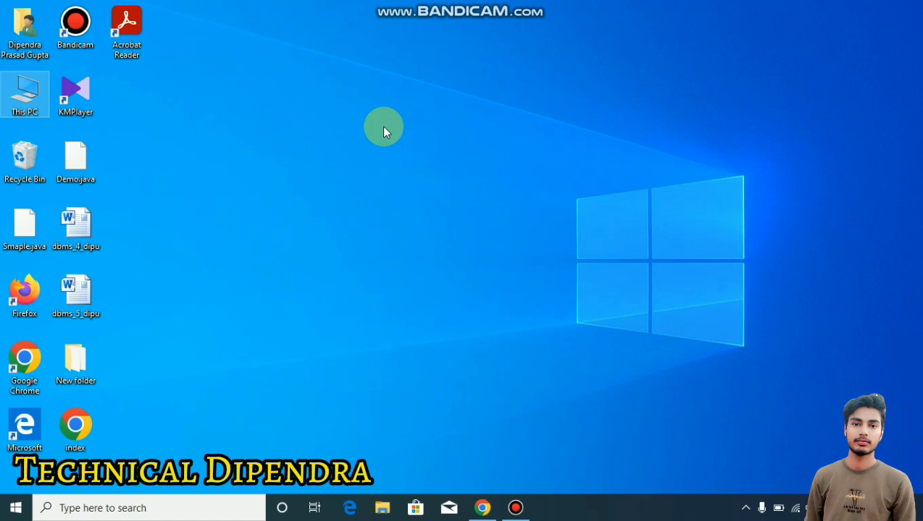
- Open Computer Management for This PC and show Disk Management
{"action": "right_click", "coordinate": [22, 107]}
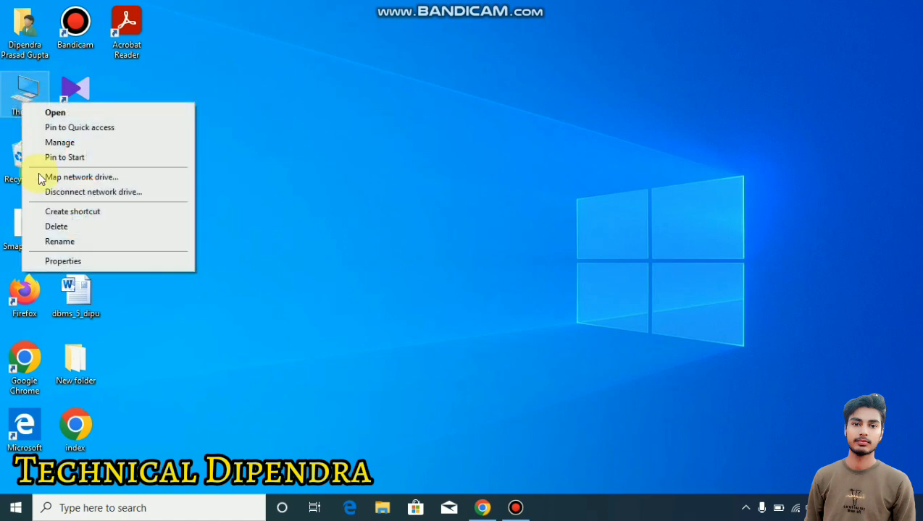
{"action": "left_click", "coordinate": [88, 145]}
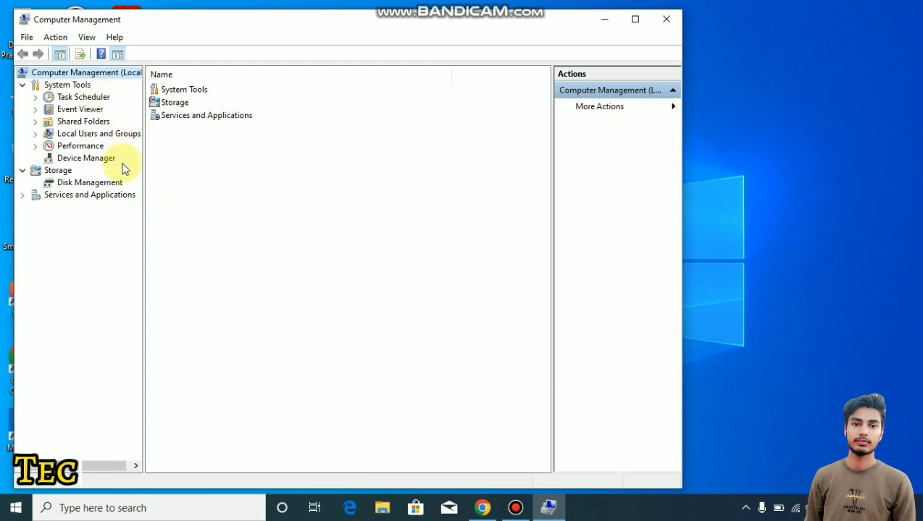
{"action": "left_click", "coordinate": [89, 182]}
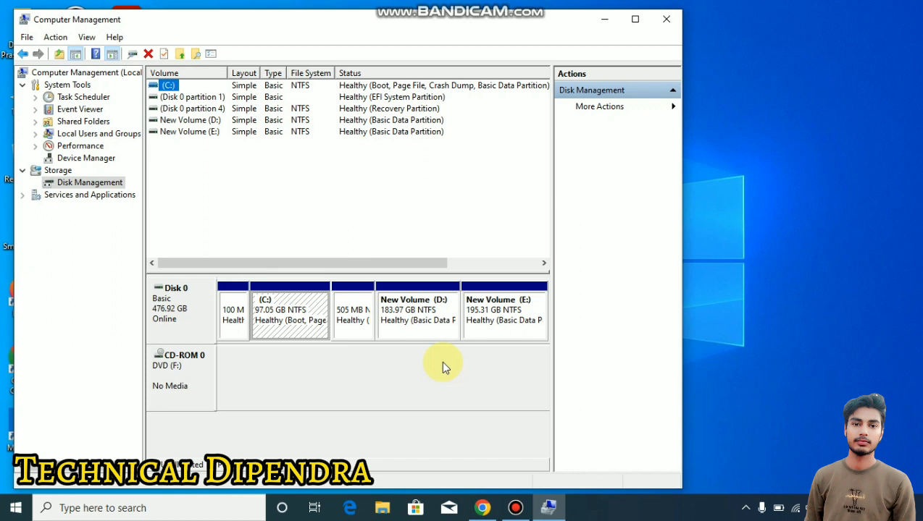
- Run an error-checking scan on New Volume (E:) from its properties in Disk Management
{"action": "right_click", "coordinate": [506, 303]}
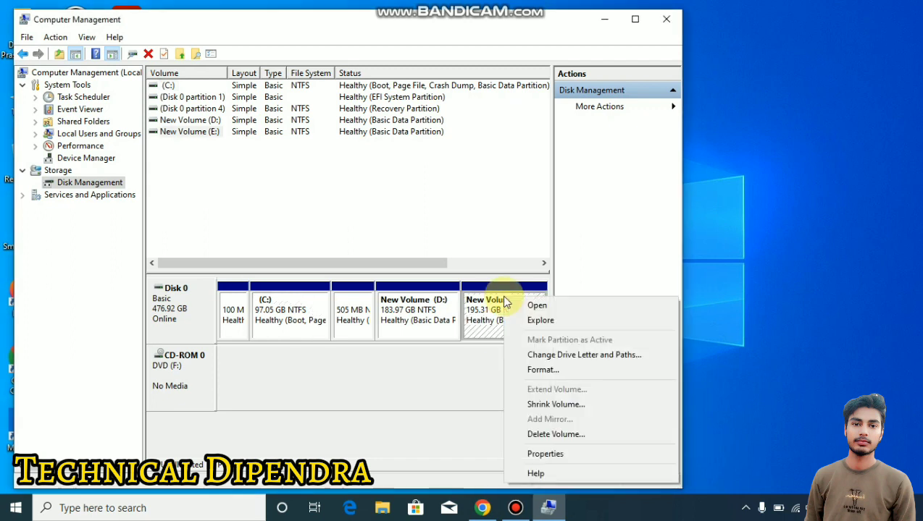
{"action": "left_click", "coordinate": [536, 454]}
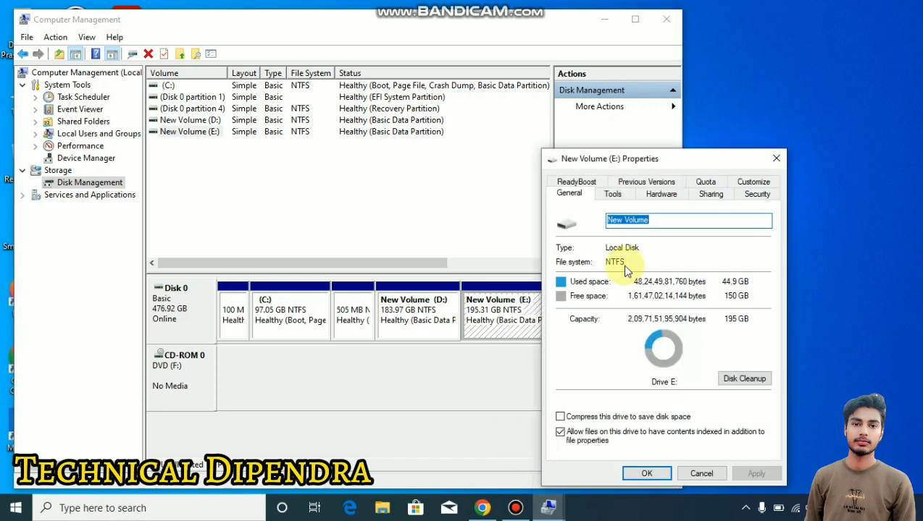
{"action": "left_click_drag", "start_coordinate": [701, 172], "coordinate": [546, 92]}
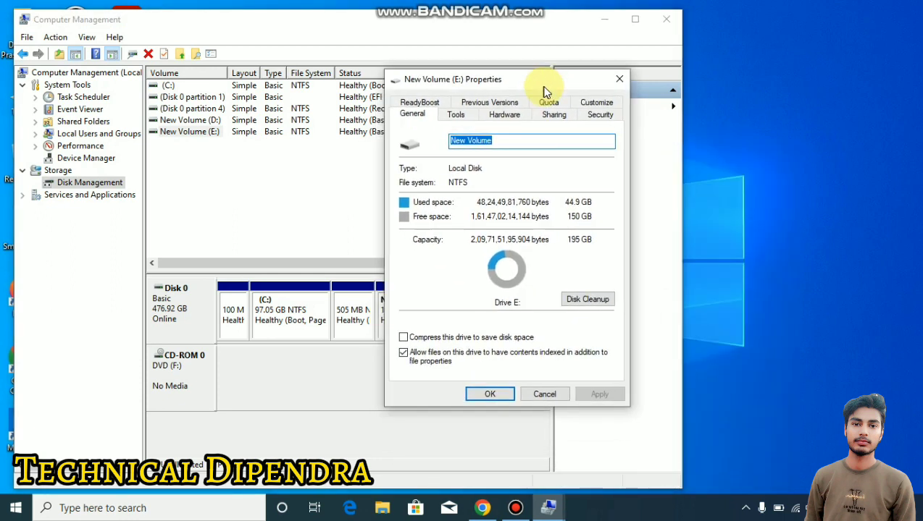
{"action": "left_click", "coordinate": [457, 120]}
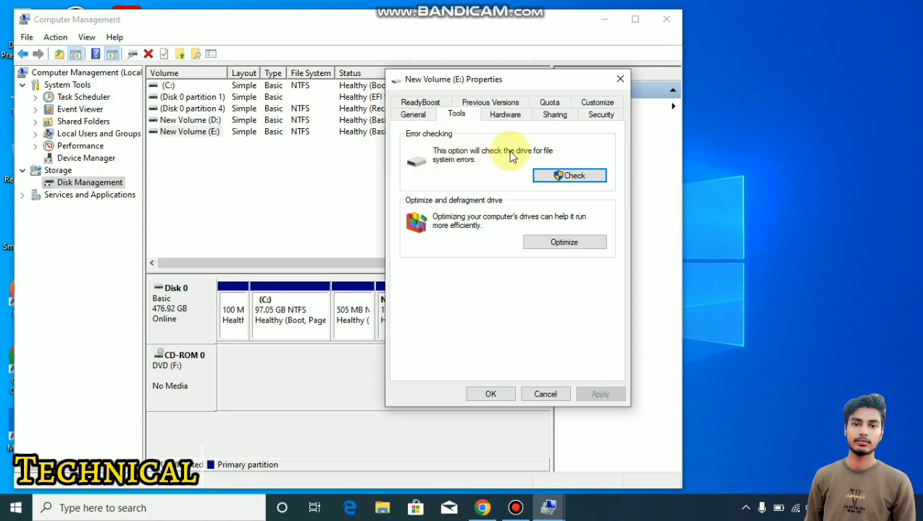
{"action": "left_click", "coordinate": [559, 178]}
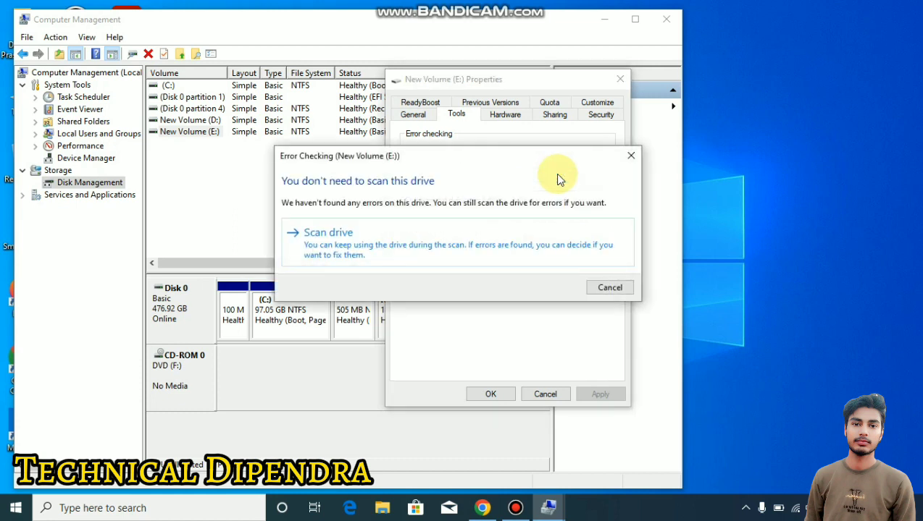
{"action": "left_click", "coordinate": [480, 250]}
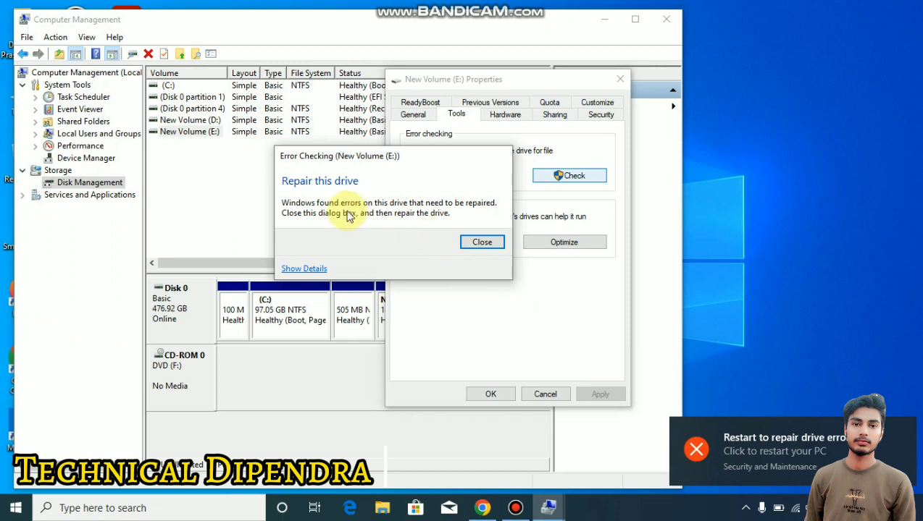
- Repair New Volume (E:) immediately rather than on next restart, and close its properties and Computer Management
{"action": "left_click", "coordinate": [481, 242]}
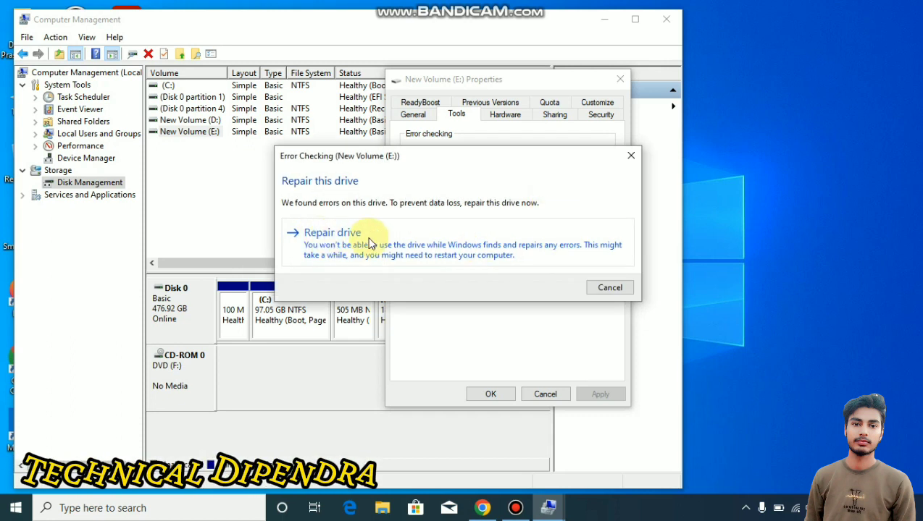
{"action": "left_click", "coordinate": [410, 255]}
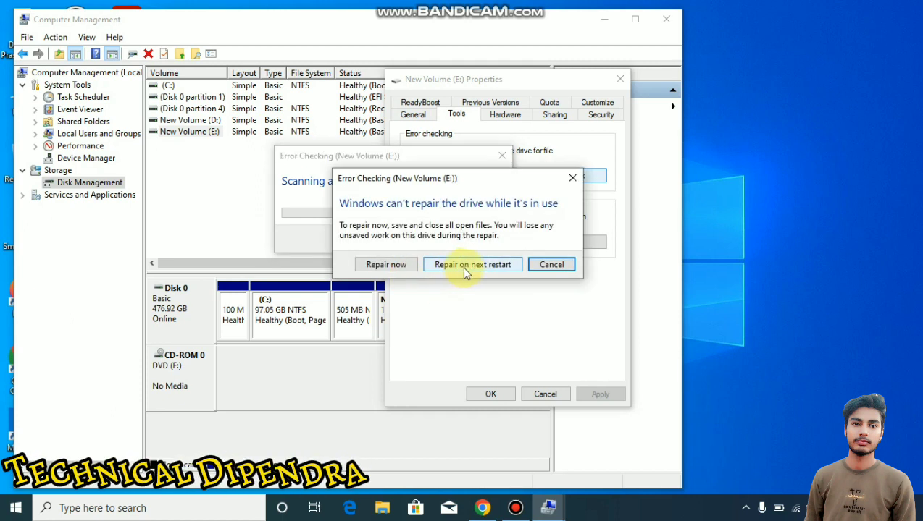
{"action": "left_click", "coordinate": [395, 264]}
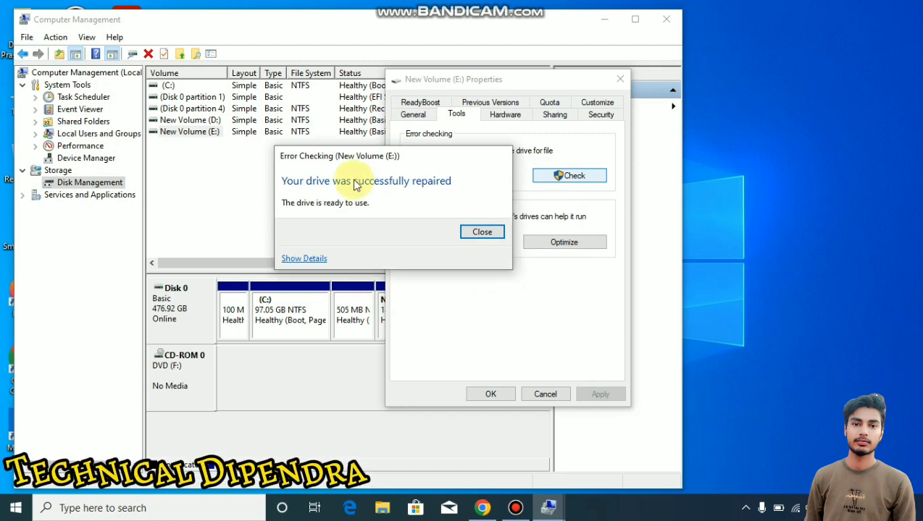
{"action": "left_click", "coordinate": [490, 232]}
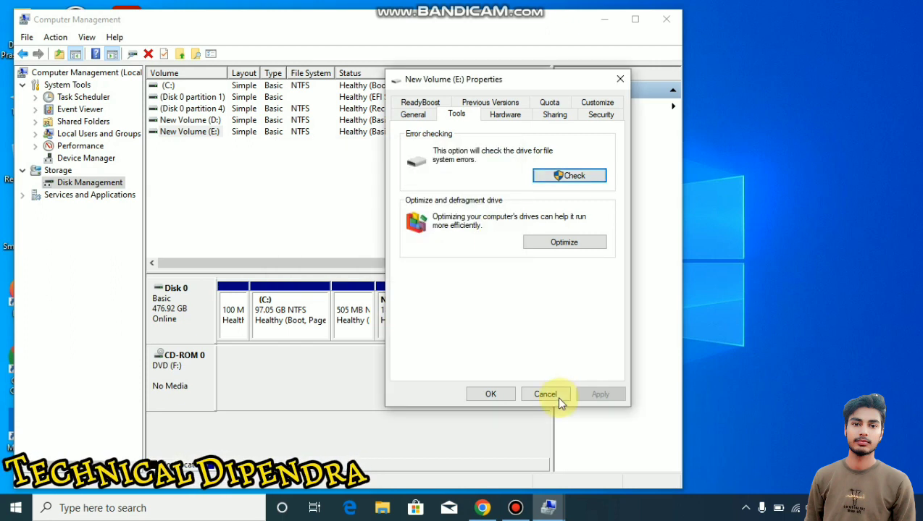
{"action": "left_click", "coordinate": [497, 395]}
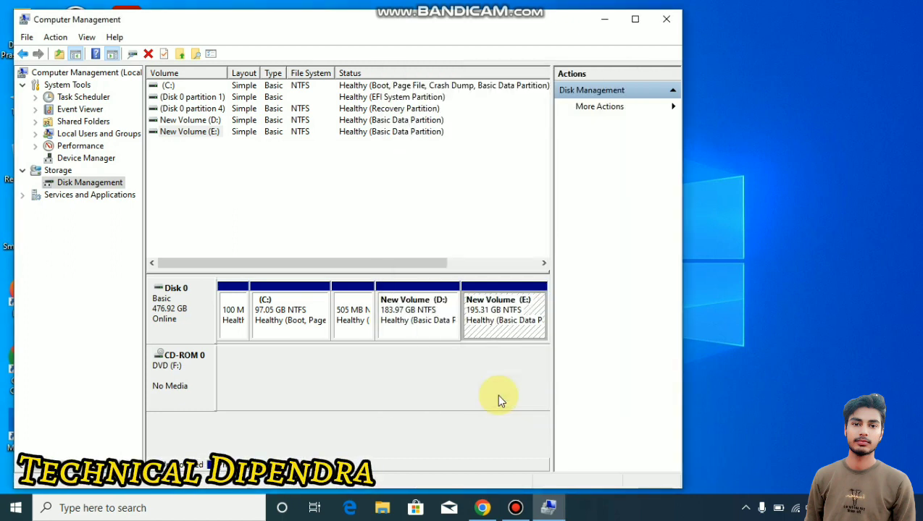
{"action": "left_click", "coordinate": [666, 18]}
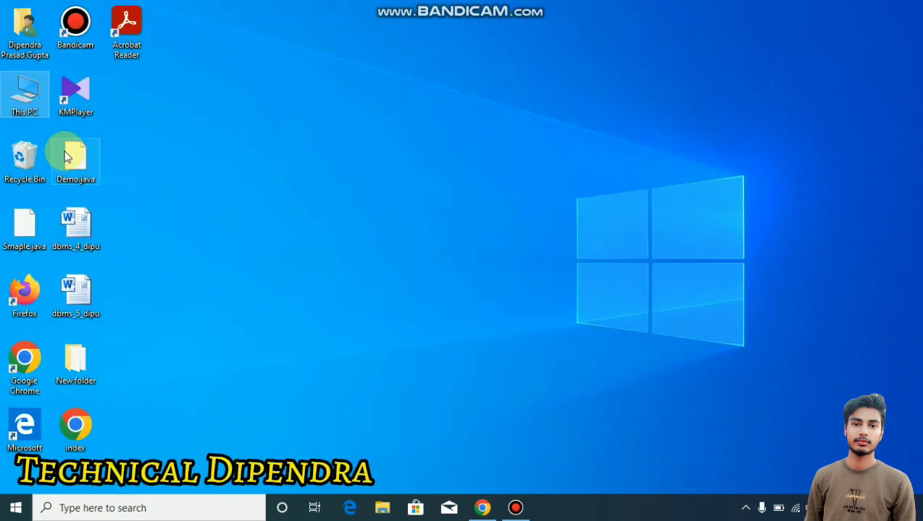
- Open New Volume (E:) from This PC to check its files and folders, and reopen the drive once more
{"action": "double_click", "coordinate": [24, 94]}
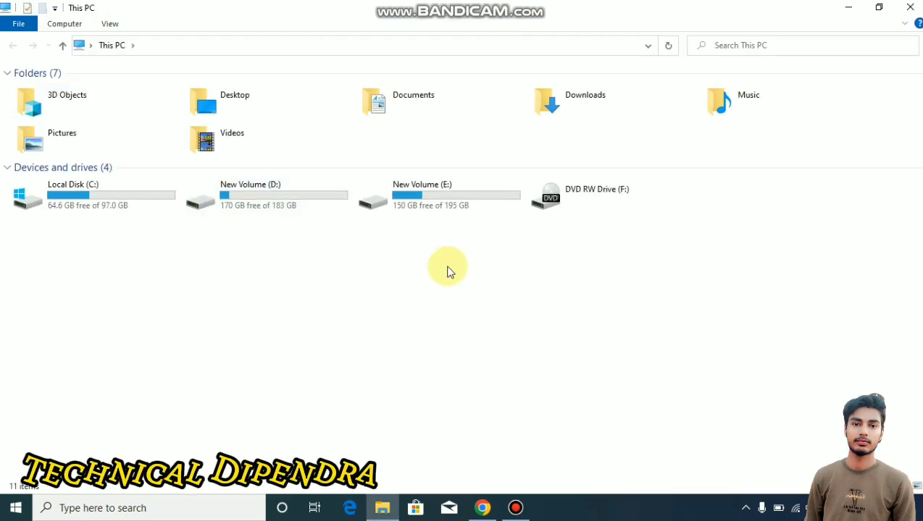
{"action": "double_click", "coordinate": [466, 197]}
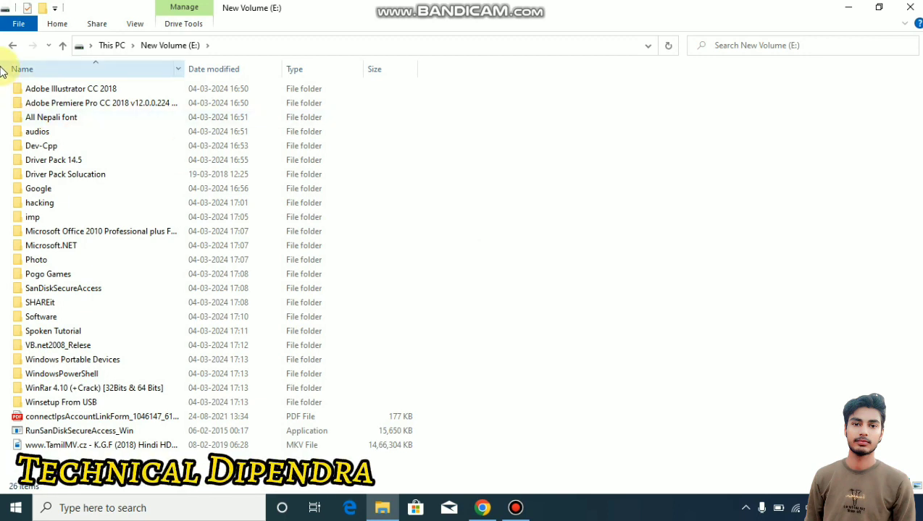
{"action": "left_click", "coordinate": [15, 46]}
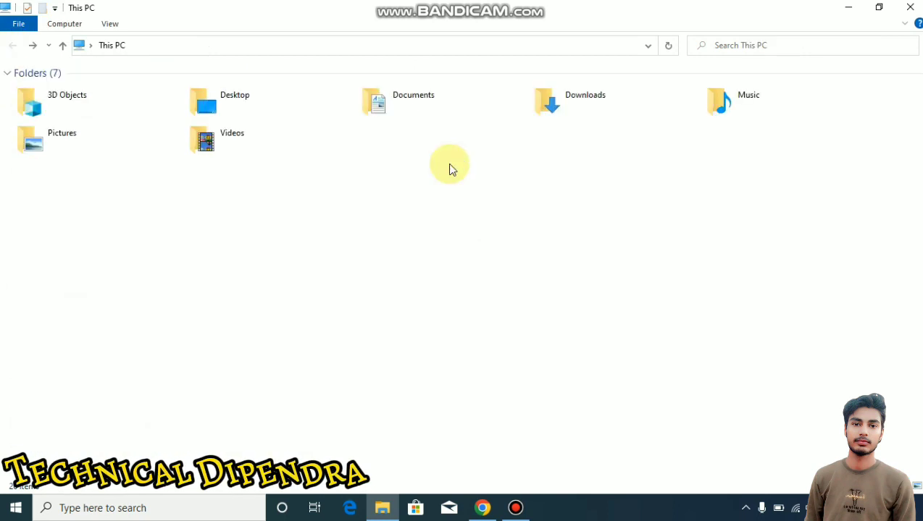
{"action": "double_click", "coordinate": [465, 199]}
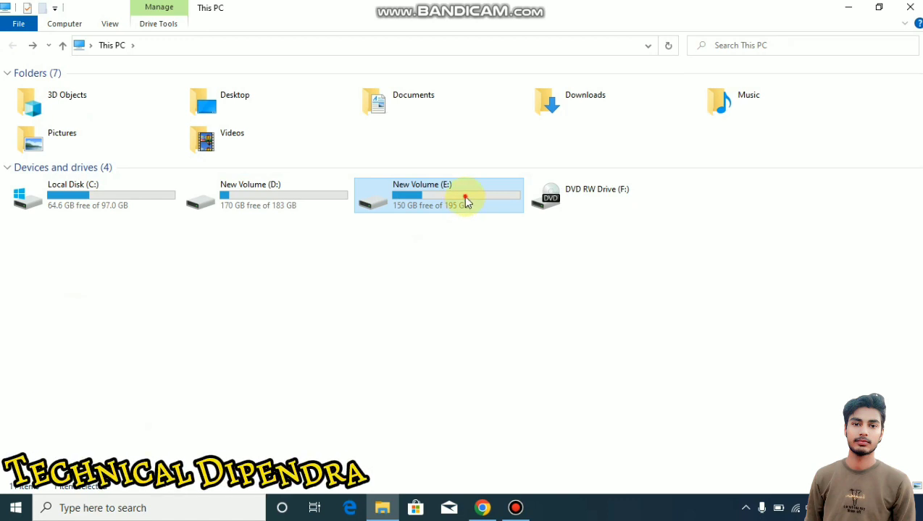